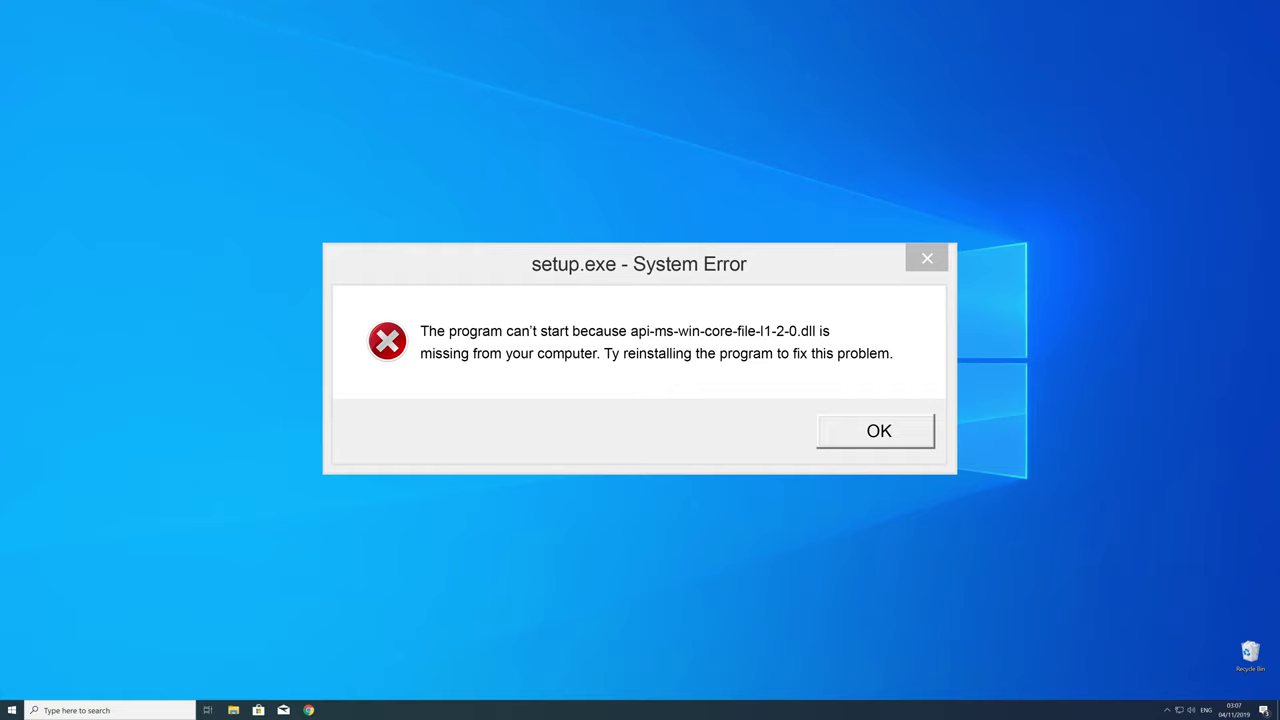
Step: Dismiss the setup.exe system error and check the Windows system type in the System settings' About page
{"action": "key", "text": "Return"}
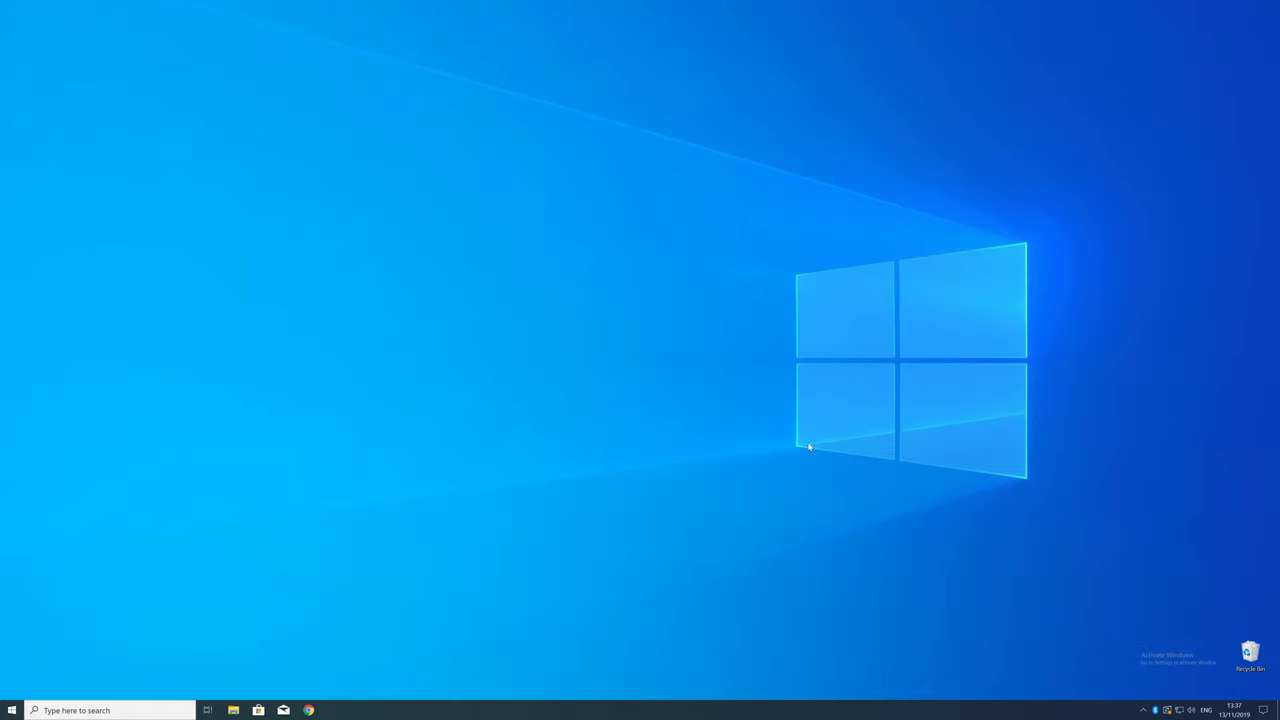
{"action": "right_click", "coordinate": [11, 710]}
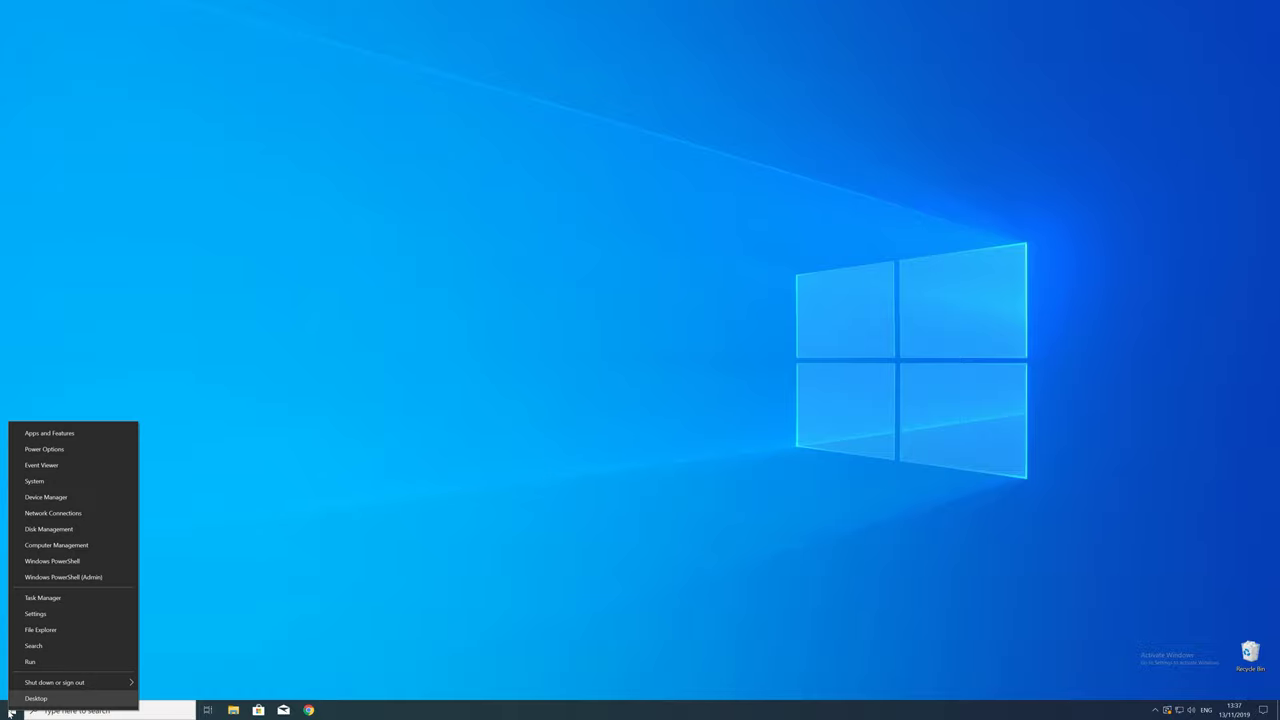
{"action": "left_click", "coordinate": [35, 481]}
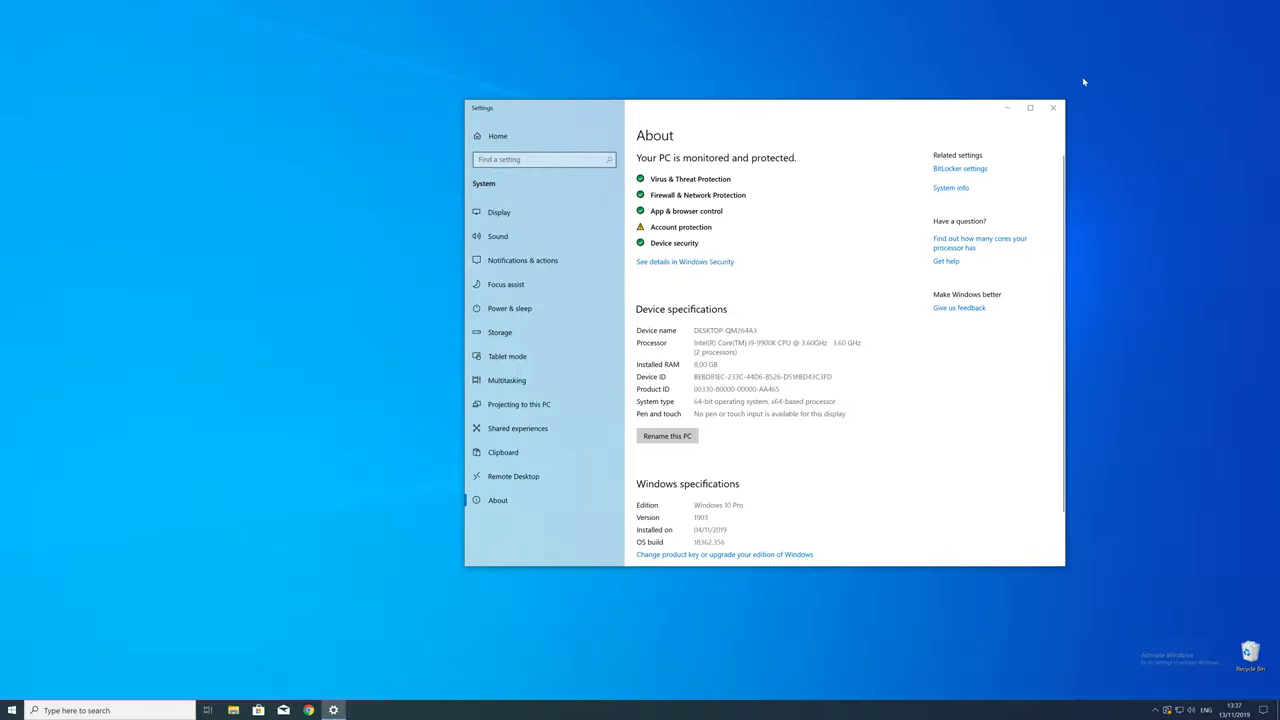
{"action": "left_click", "coordinate": [1053, 107]}
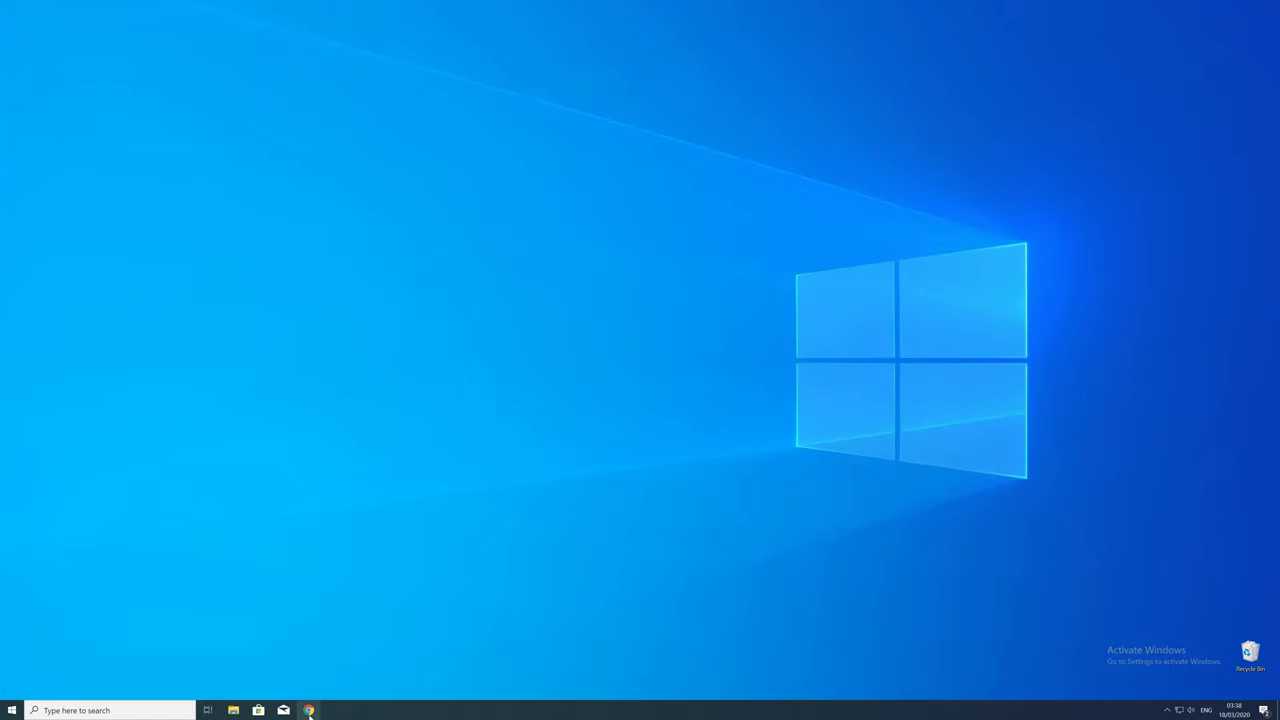
{"action": "left_click", "coordinate": [309, 710]}
{"action": "type", "text": "https://www.sts-tutorial.com/download/api-ms-win-core-file-l1-2-0"}
{"action": "key", "text": "Return"}
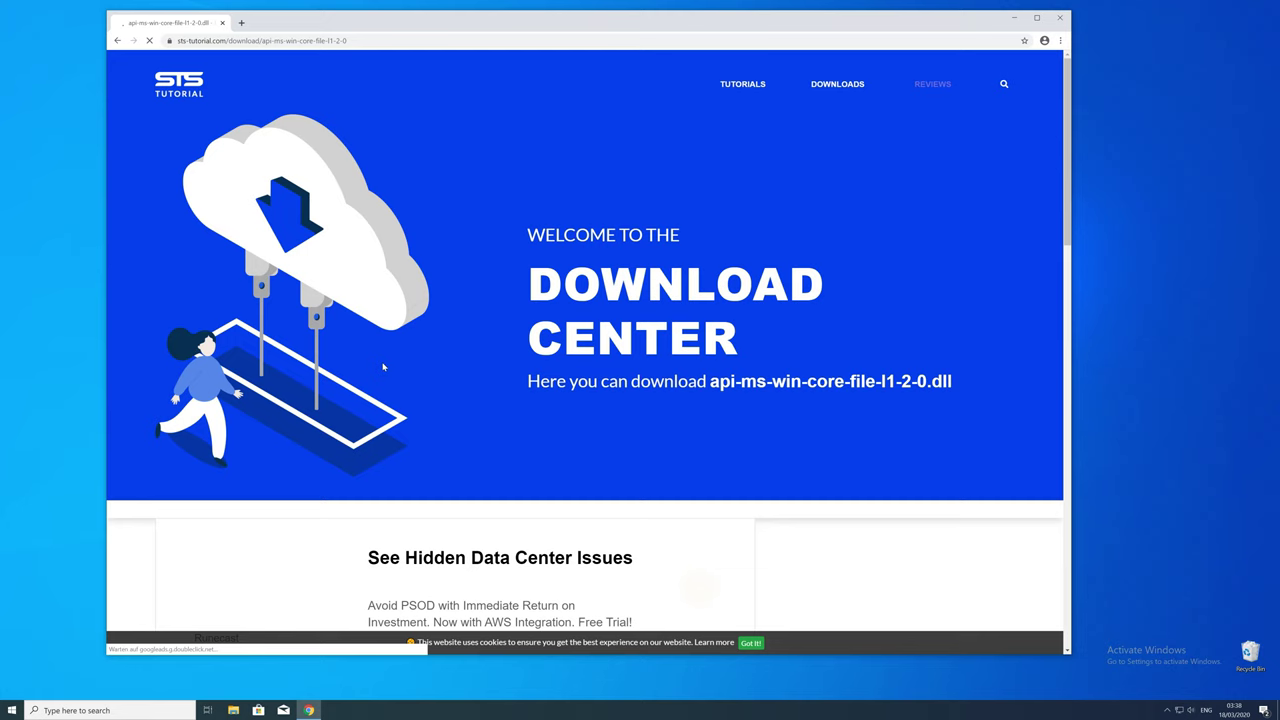
Step: Download the 32-bit and 64-bit zip files of api-ms-win-core-file-l1-2-0.dll and close the browser
{"action": "scroll", "coordinate": [383, 367], "scroll_direction": "down", "scroll_amount": 12}
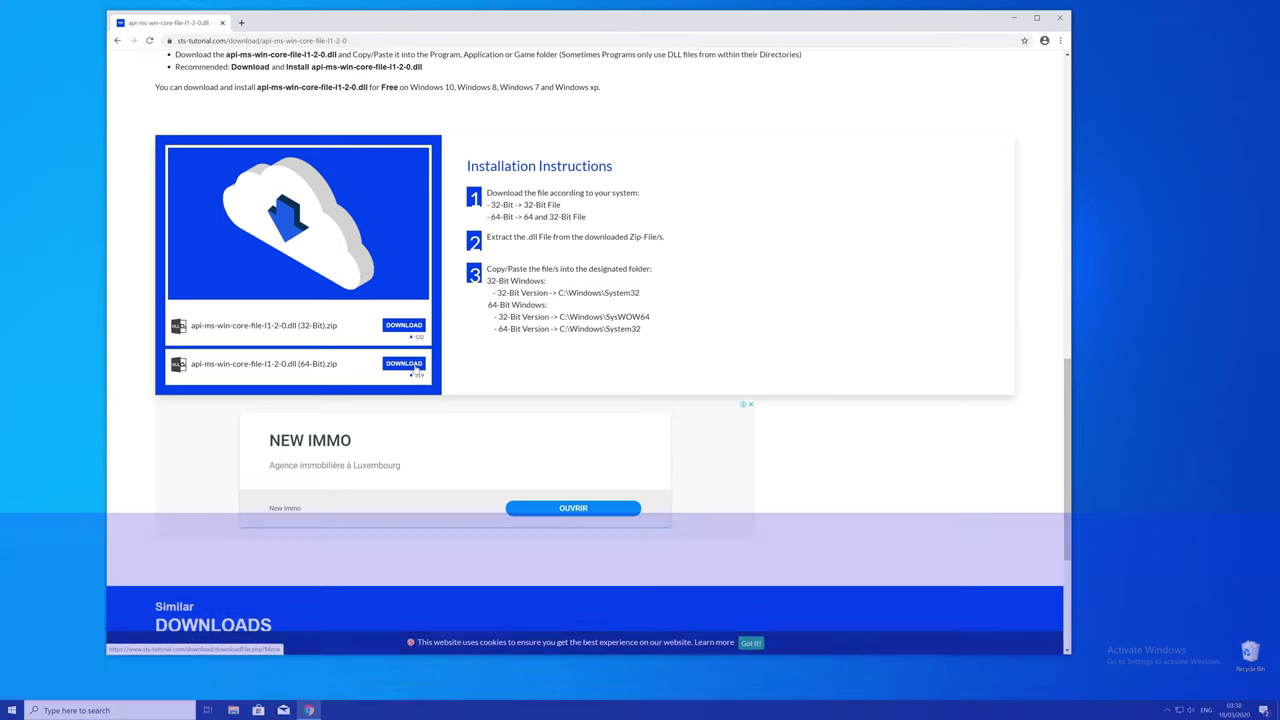
{"action": "left_click", "coordinate": [404, 326]}
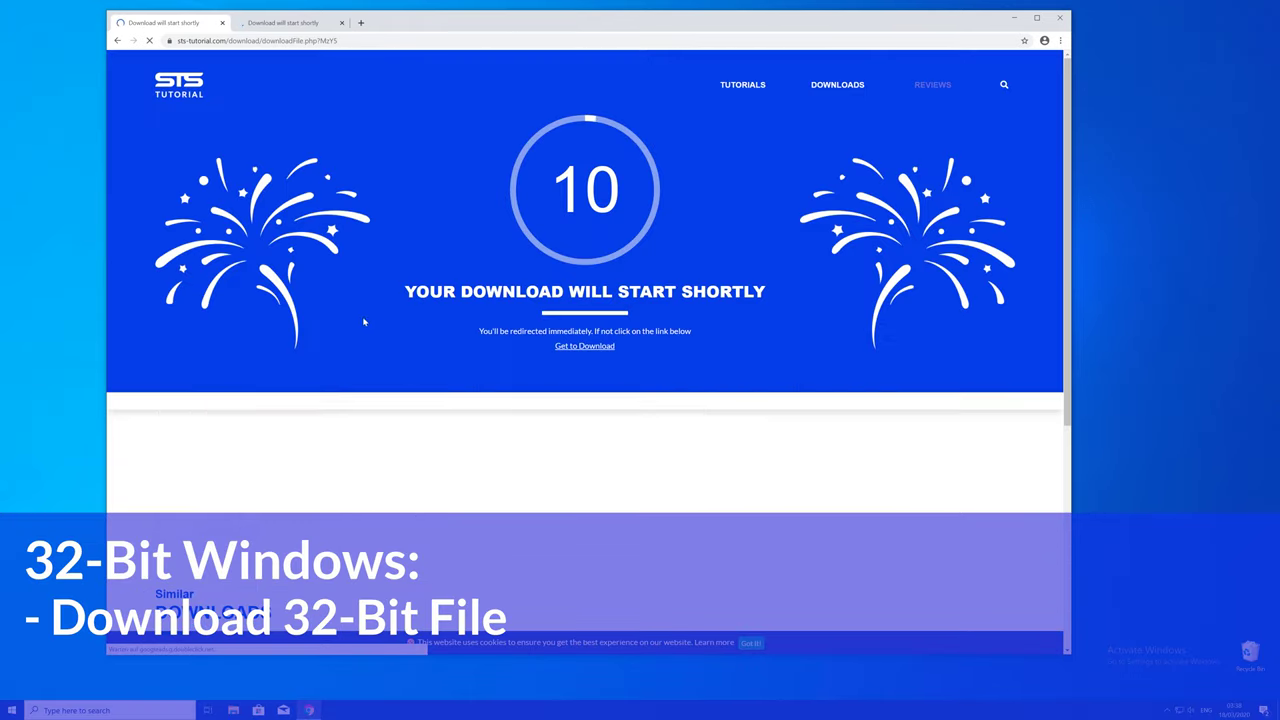
{"action": "left_click", "coordinate": [316, 24]}
{"action": "left_click", "coordinate": [316, 24]}
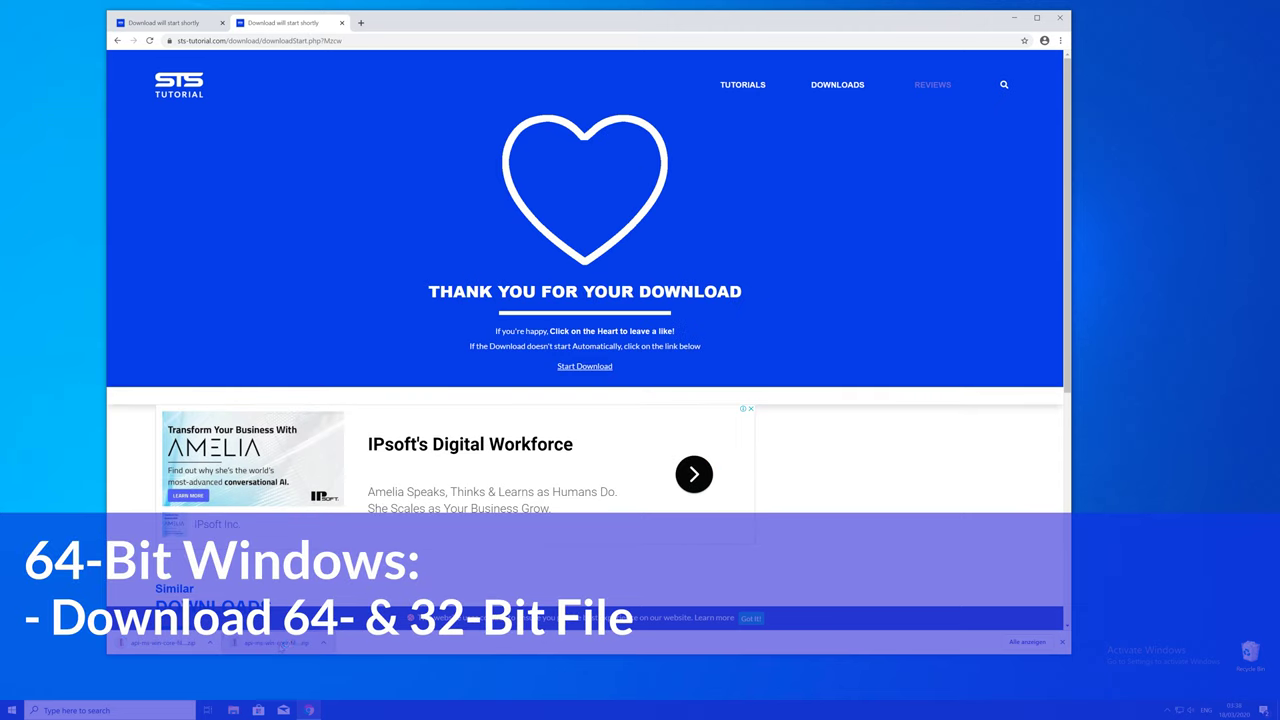
{"action": "left_click", "coordinate": [1060, 17]}
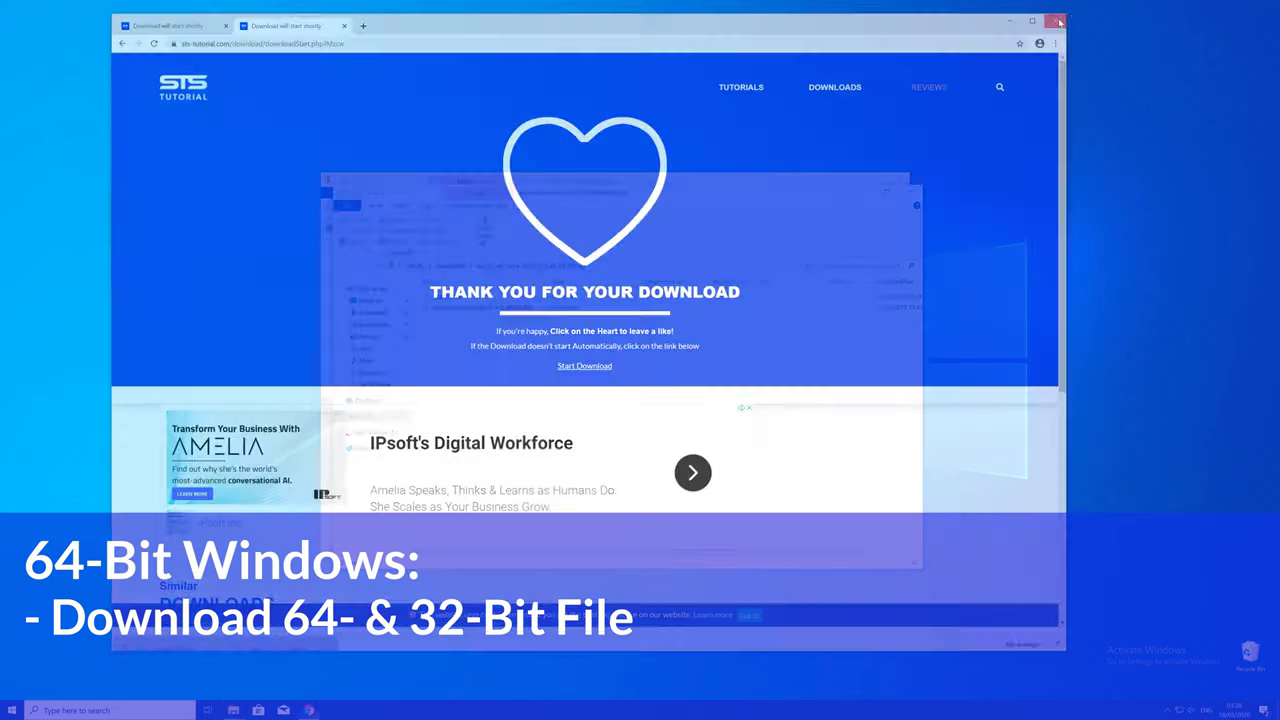
Step: Arrange the two downloaded zip windows side by side and open the inner 32-bit and 64-bit DLL folders
{"action": "mouse_move", "coordinate": [461, 193]}
{"action": "left_mouse_down"}
{"action": "mouse_move", "coordinate": [461, 131]}
{"action": "mouse_move", "coordinate": [461, 181]}
{"action": "left_mouse_up"}
{"action": "left_click_drag", "start_coordinate": [636, 185], "coordinate": [334, 19]}
{"action": "left_click_drag", "start_coordinate": [699, 190], "coordinate": [1021, 23]}
{"action": "left_click", "coordinate": [809, 137]}
{"action": "double_click", "coordinate": [809, 137]}
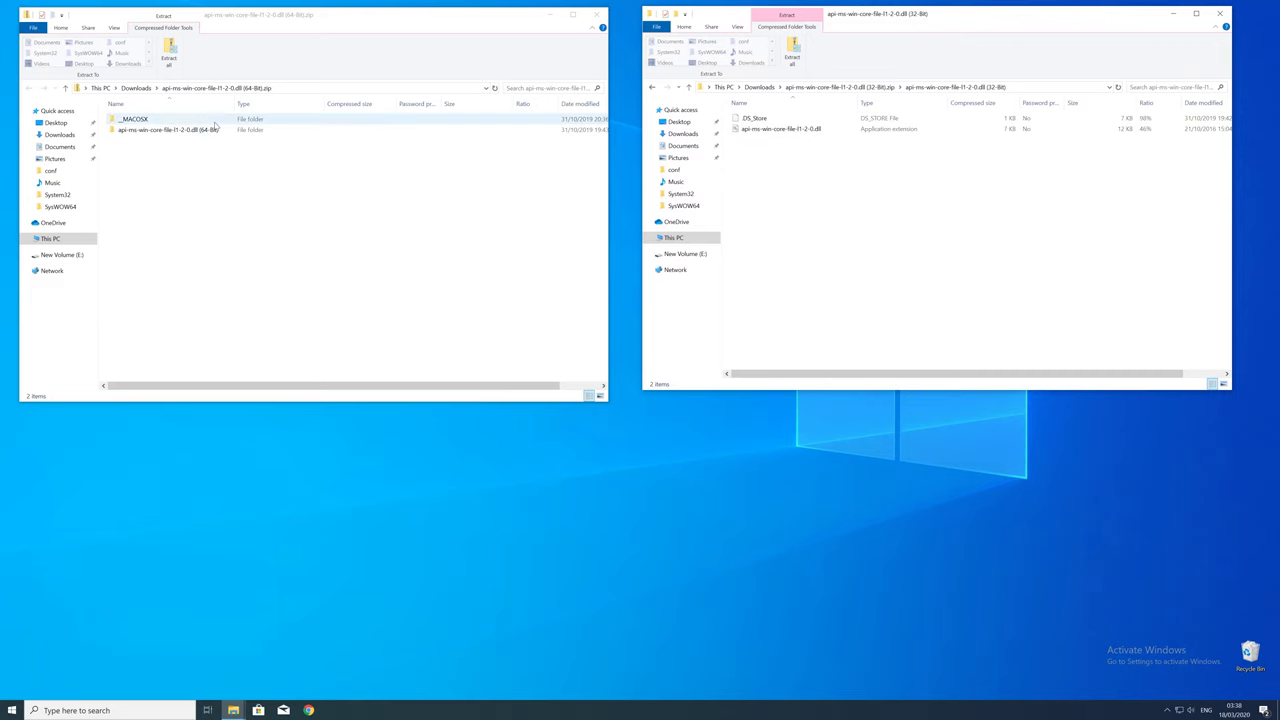
{"action": "double_click", "coordinate": [165, 130]}
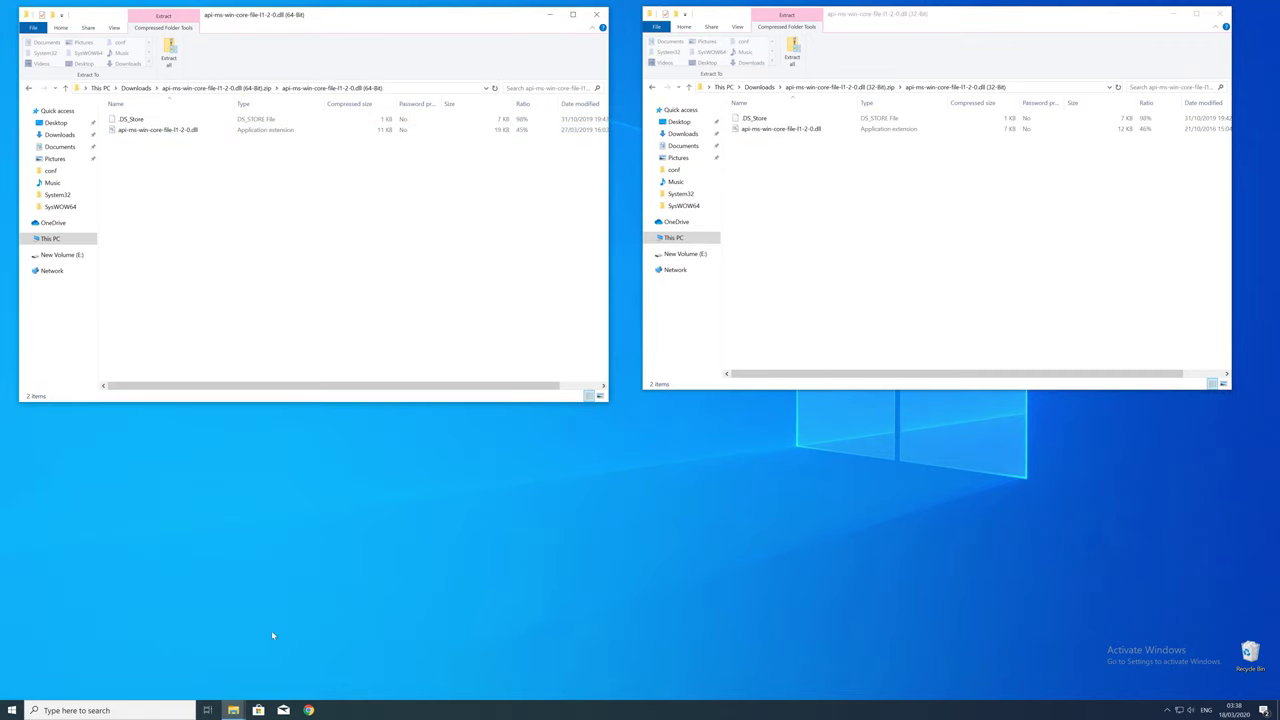
Step: Open a new File Explorer window below the zip windows and browse to C:\Windows
{"action": "right_click", "coordinate": [233, 710]}
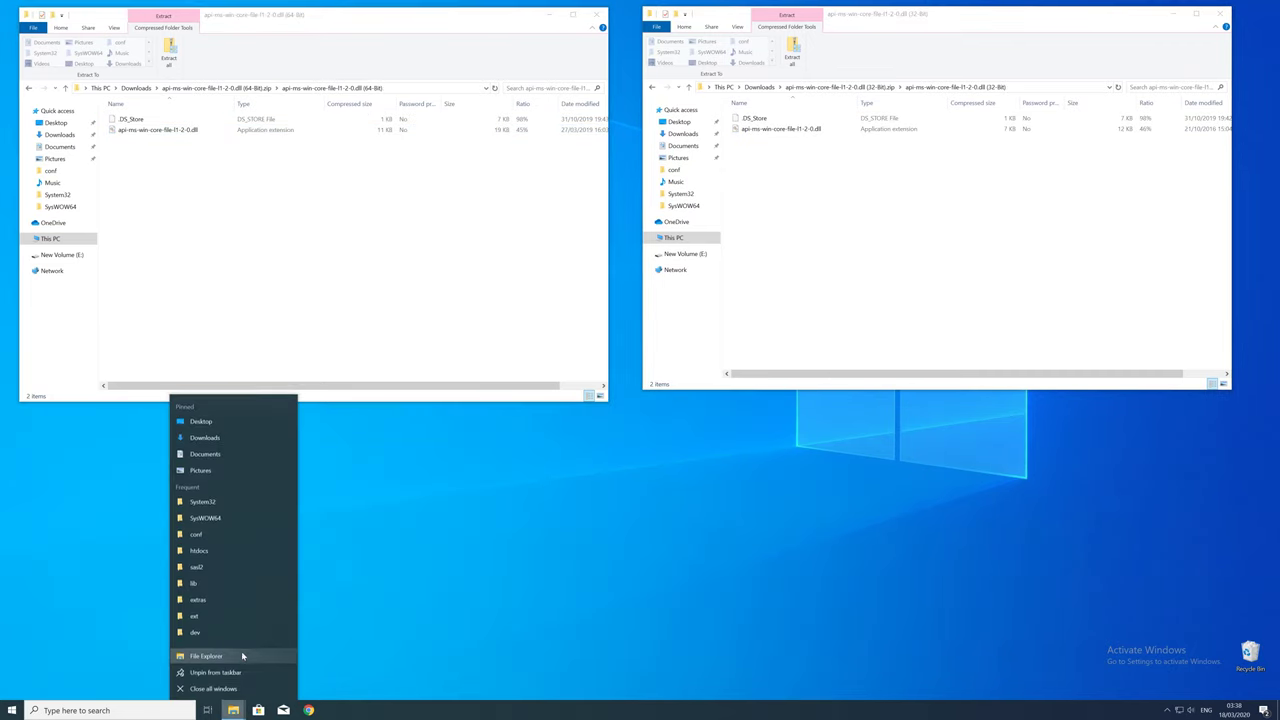
{"action": "left_click", "coordinate": [259, 633]}
{"action": "left_click_drag", "start_coordinate": [787, 16], "coordinate": [367, 181]}
{"action": "left_click", "coordinate": [258, 404]}
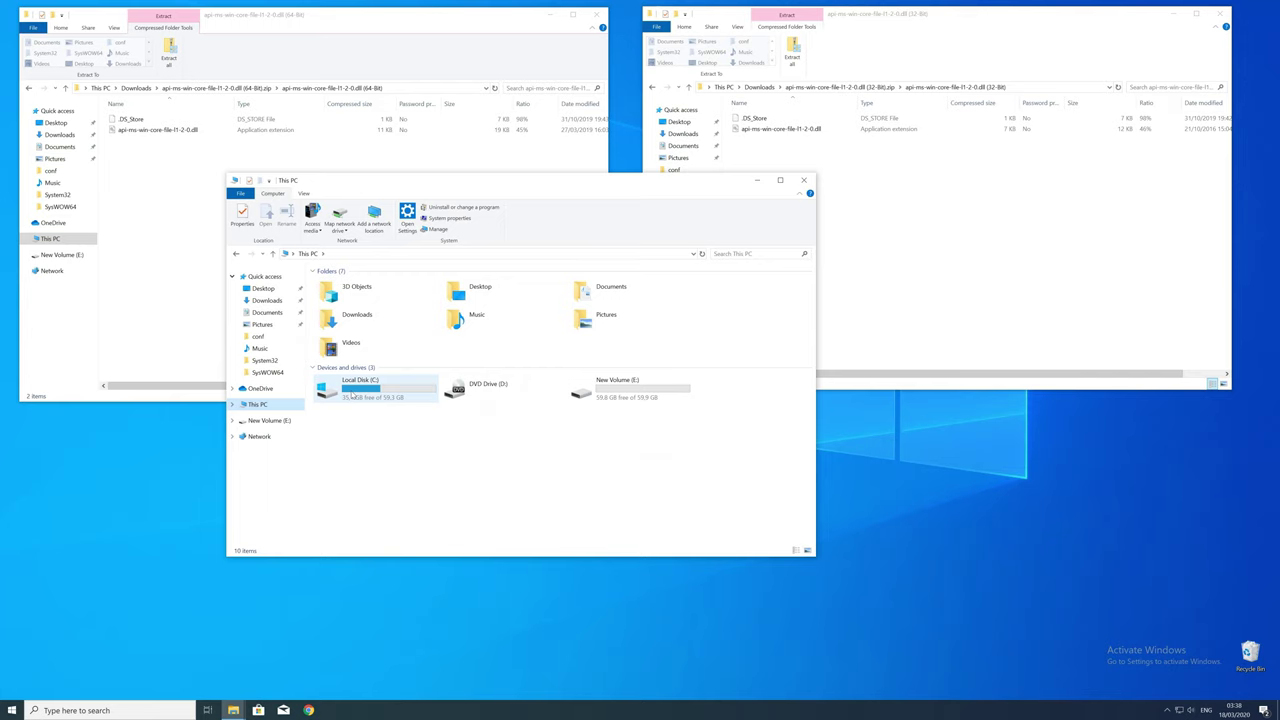
{"action": "double_click", "coordinate": [352, 395]}
{"action": "left_click", "coordinate": [354, 352]}
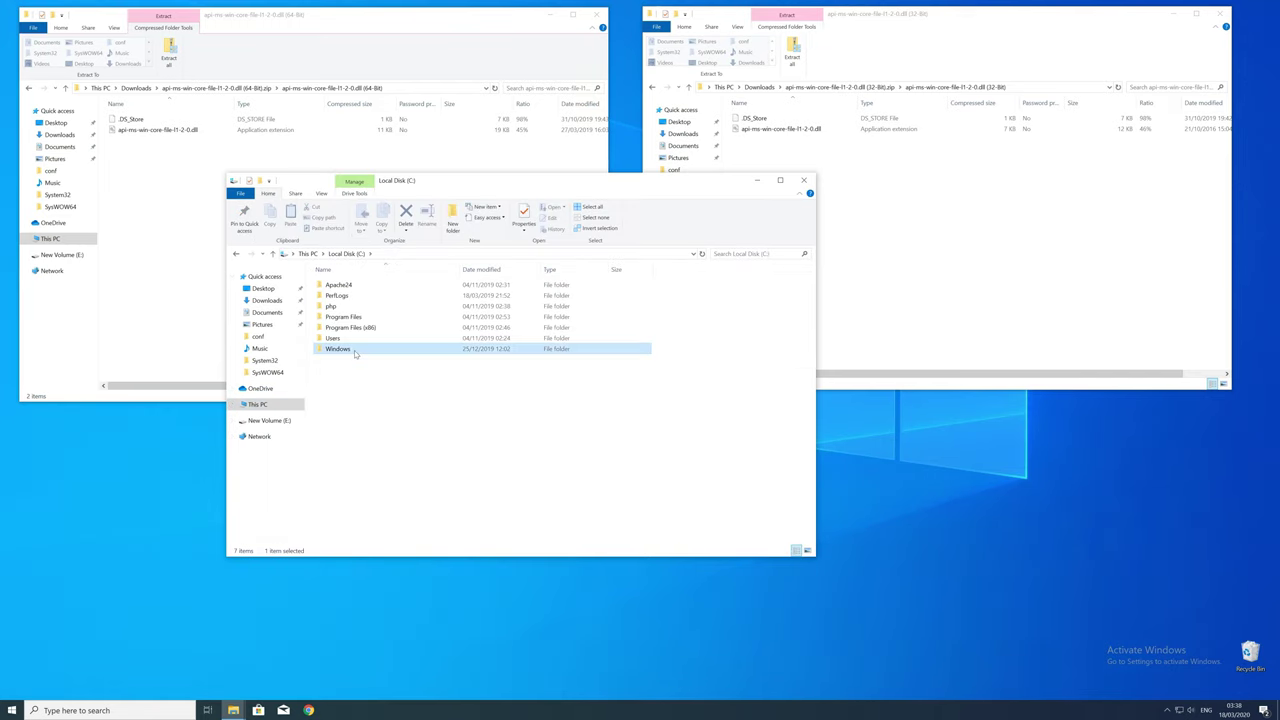
{"action": "double_click", "coordinate": [354, 350]}
Step: Copy the 32-bit api-ms-win-core-file-l1-2-0.dll into the SysWOW64 folder, granting administrator permission
{"action": "scroll", "coordinate": [378, 467], "scroll_direction": "down", "scroll_amount": 15}
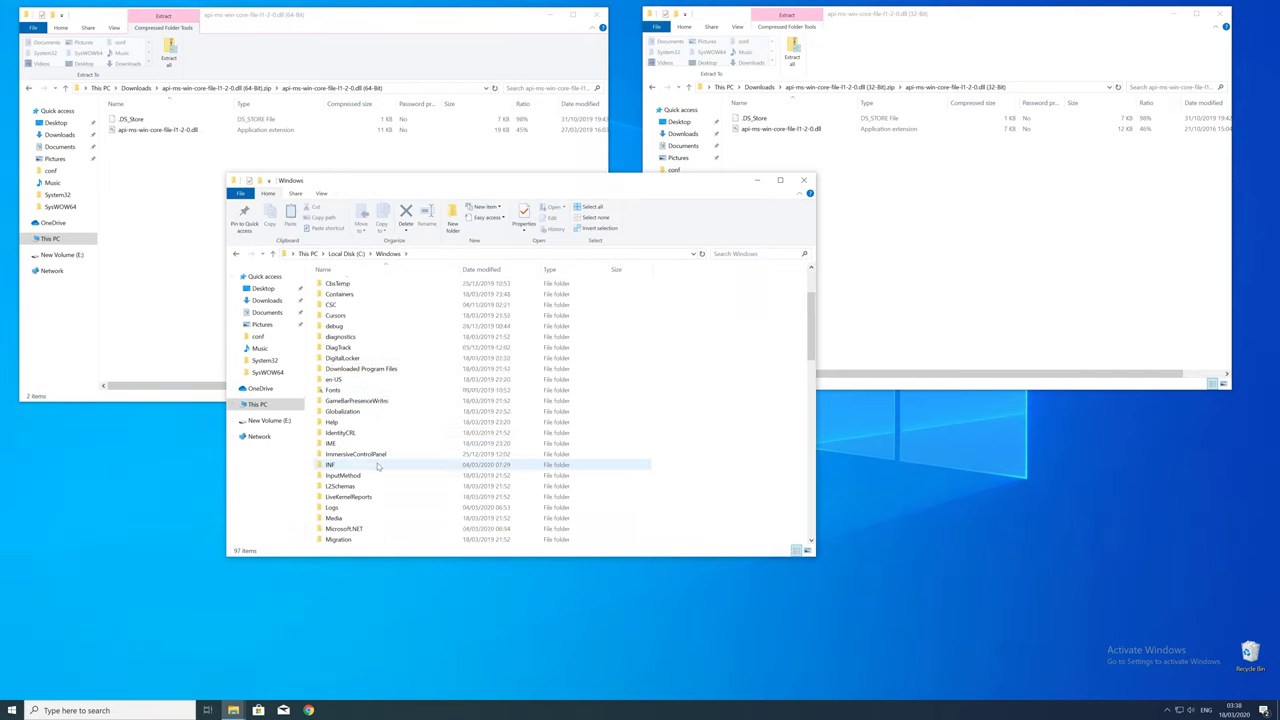
{"action": "scroll", "coordinate": [378, 467], "scroll_direction": "down", "scroll_amount": 3}
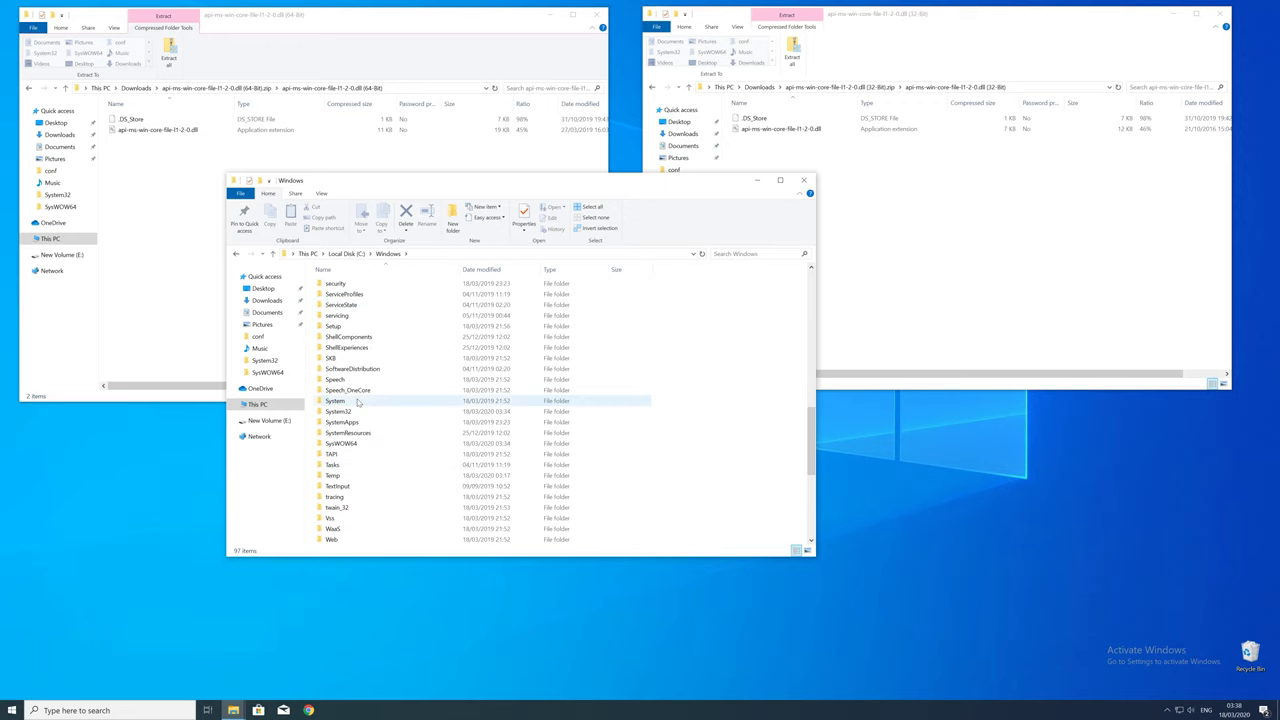
{"action": "left_click", "coordinate": [352, 444]}
{"action": "left_click", "coordinate": [352, 413]}
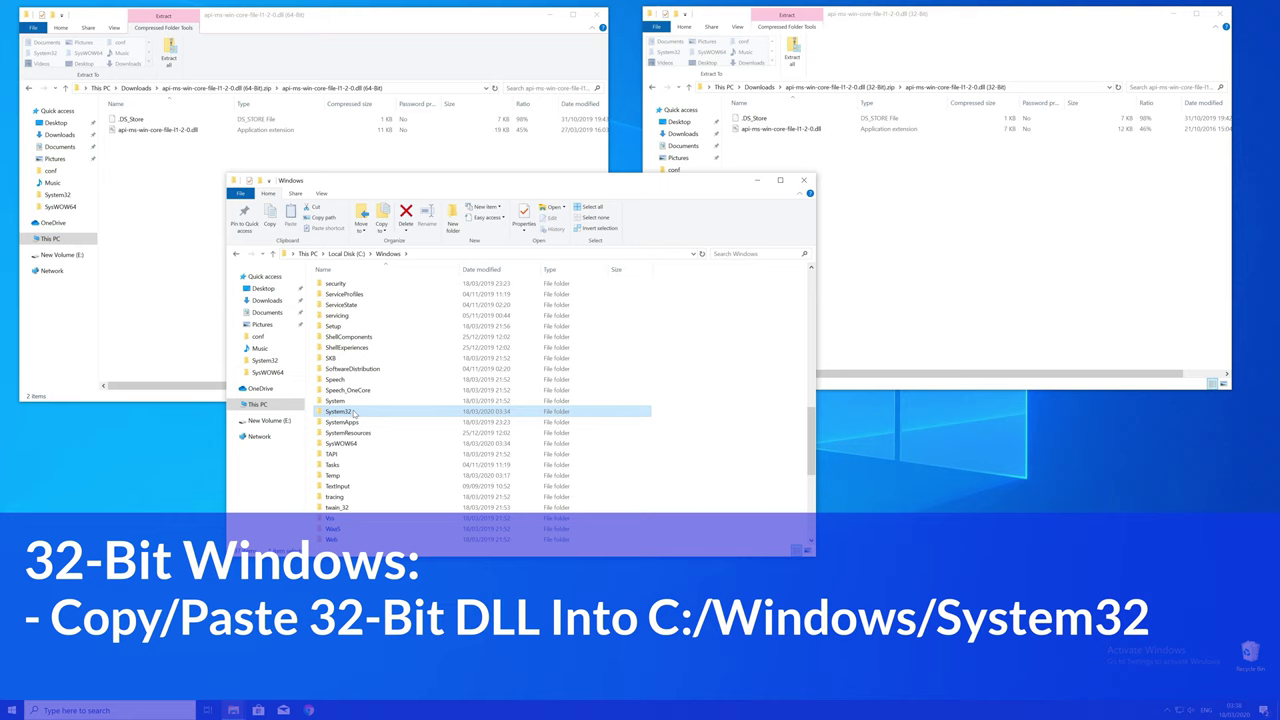
{"action": "left_click_drag", "start_coordinate": [780, 129], "coordinate": [345, 443]}
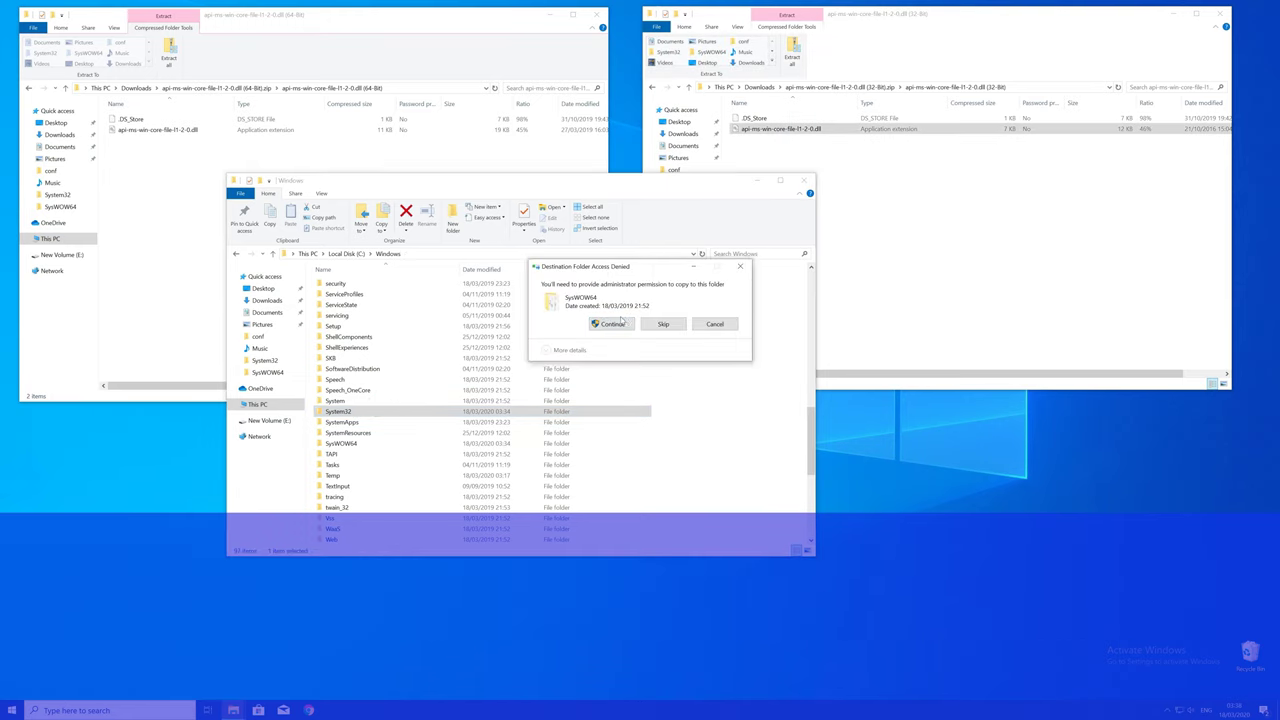
{"action": "left_click", "coordinate": [613, 324]}
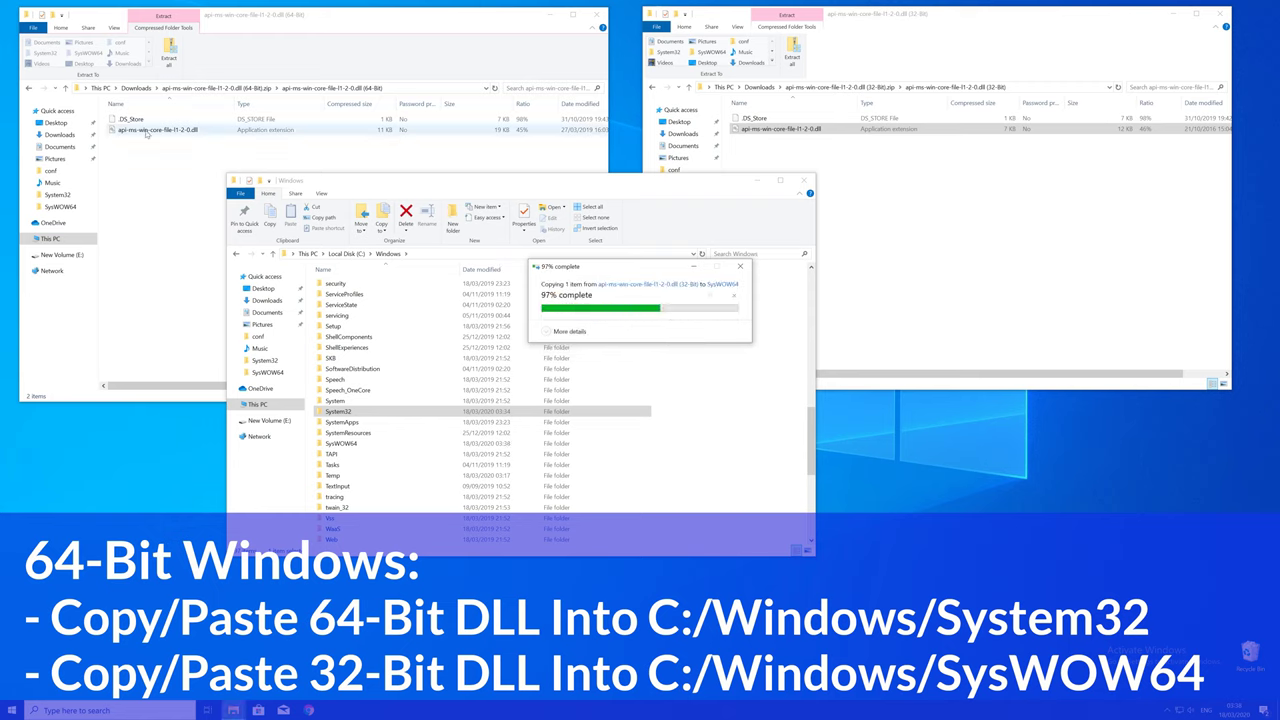
Step: Copy the 64-bit api-ms-win-core-file-l1-2-0.dll into the System32 folder with administrator permission and close all File Explorer windows
{"action": "left_click_drag", "start_coordinate": [150, 130], "coordinate": [340, 413]}
{"action": "left_click", "coordinate": [611, 324]}
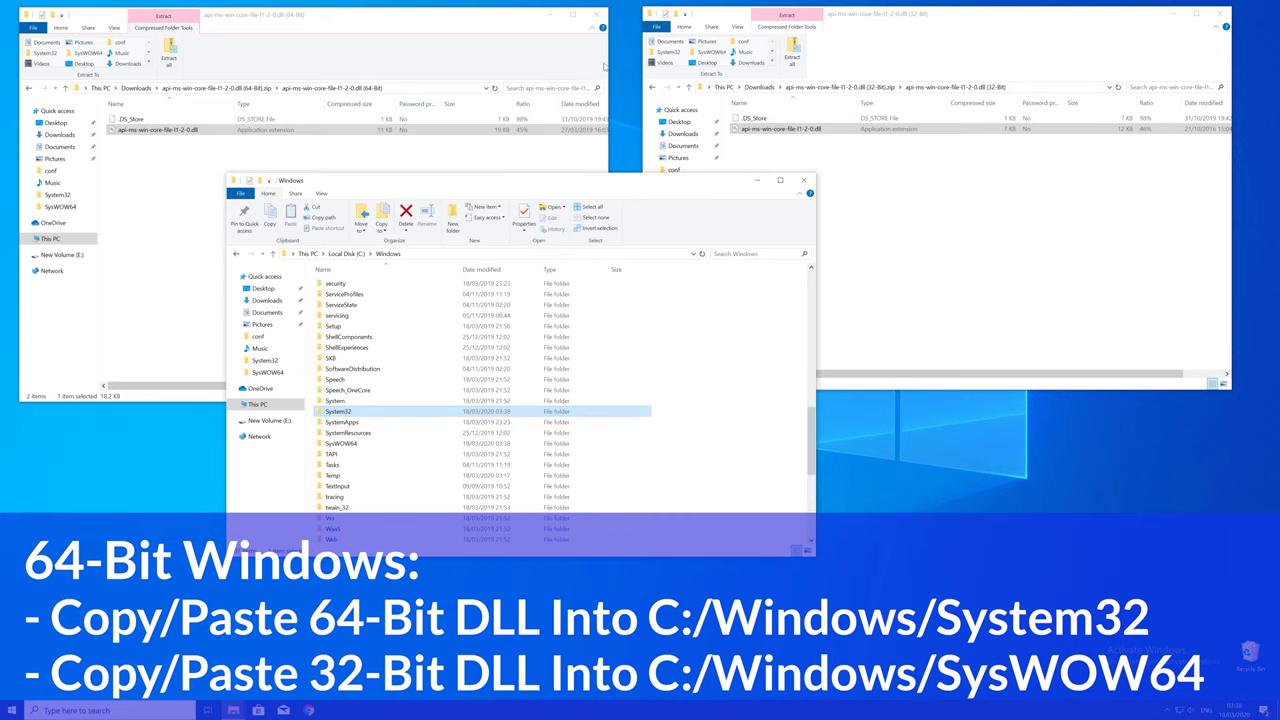
{"action": "left_click", "coordinate": [601, 15]}
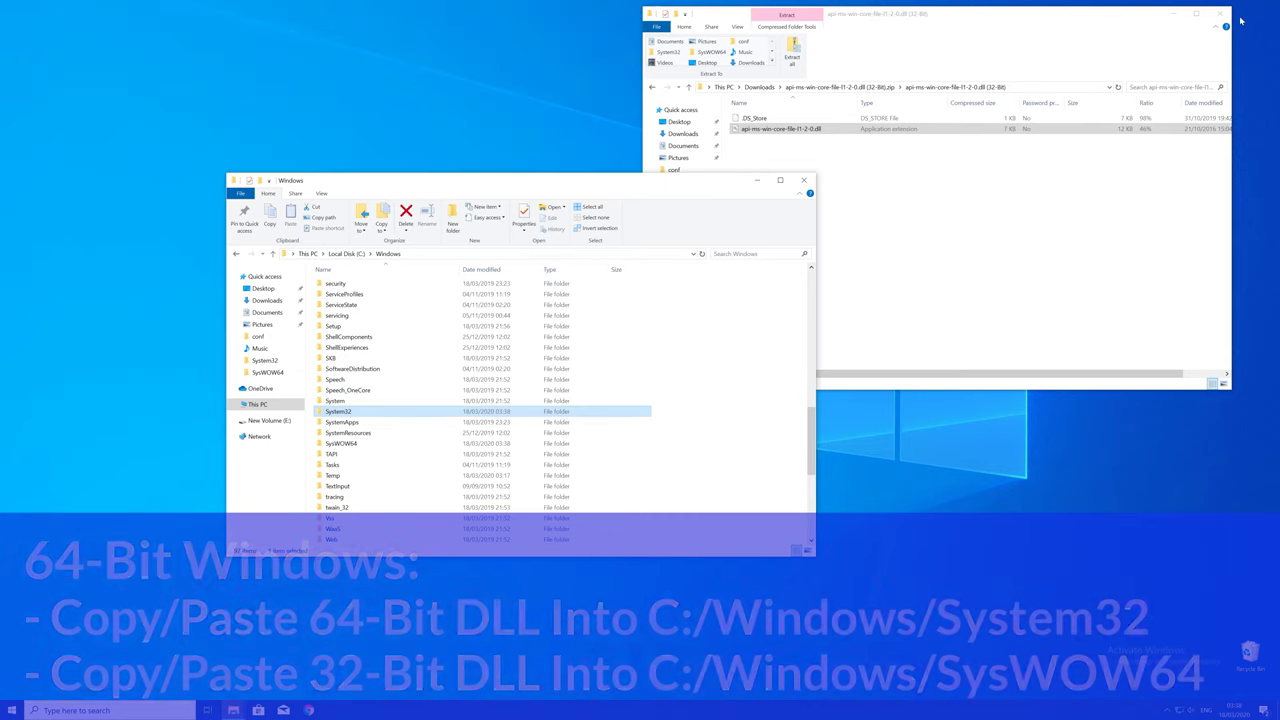
{"action": "left_click", "coordinate": [1216, 13]}
{"action": "left_click", "coordinate": [803, 180]}
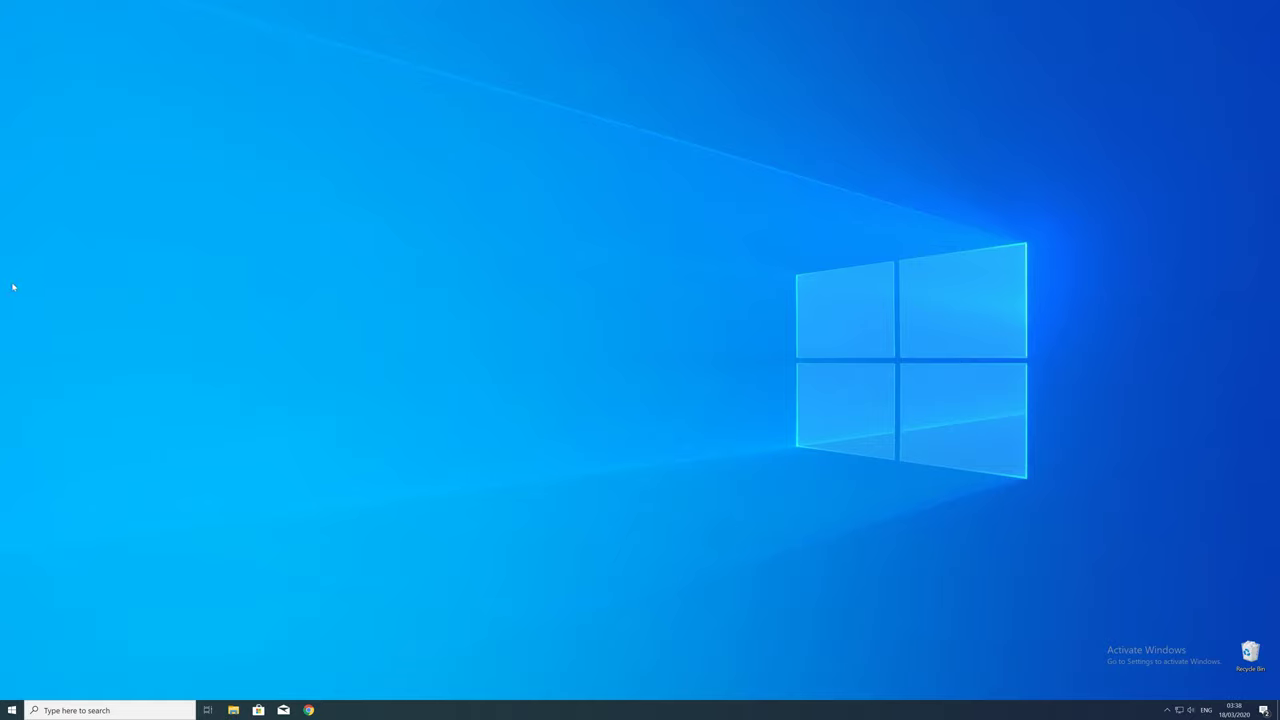